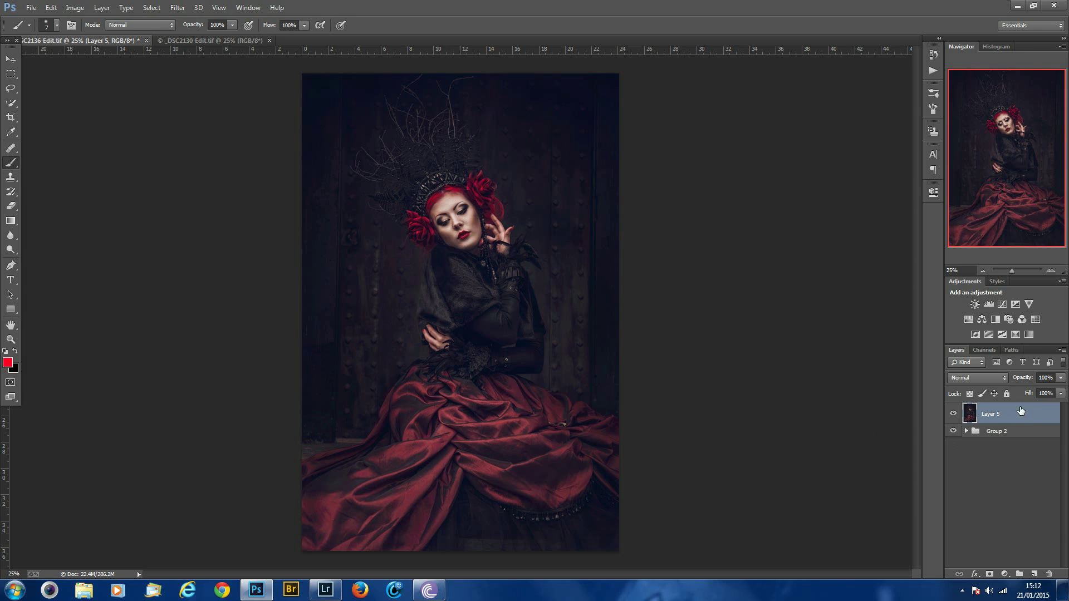
# - Add a Selective Color adjustment above Layer 5 with Blacks as its color range
pyautogui.click(1016, 335)
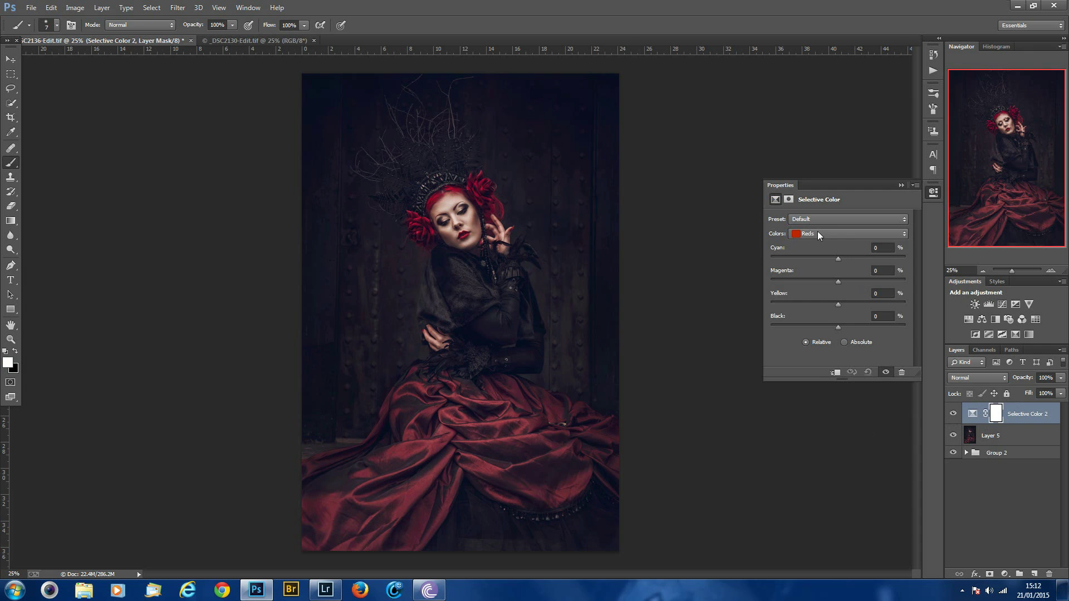
pyautogui.click(900, 233)
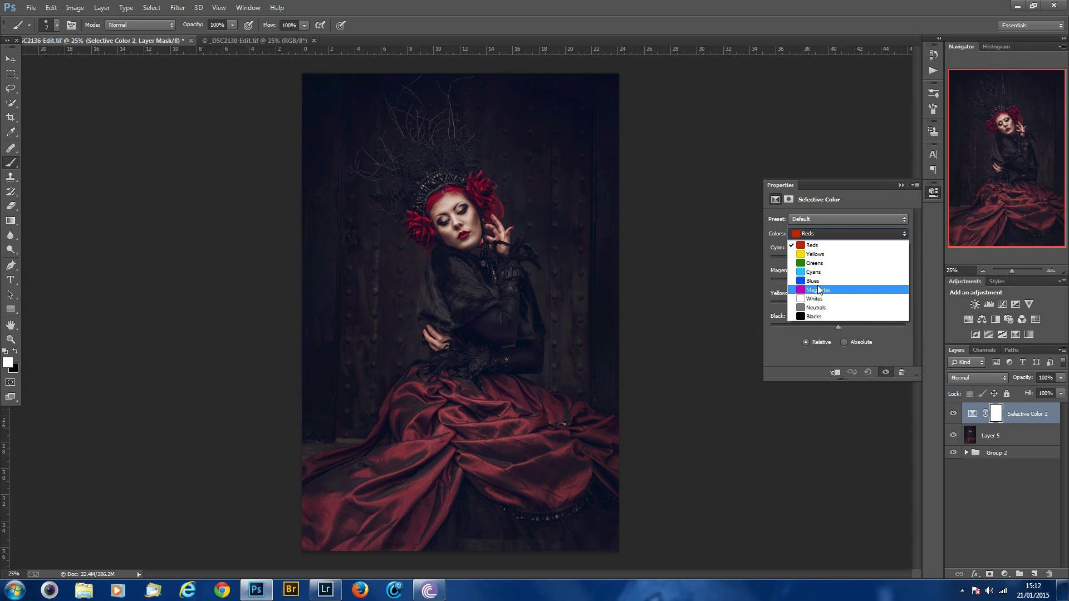
pyautogui.click(819, 315)
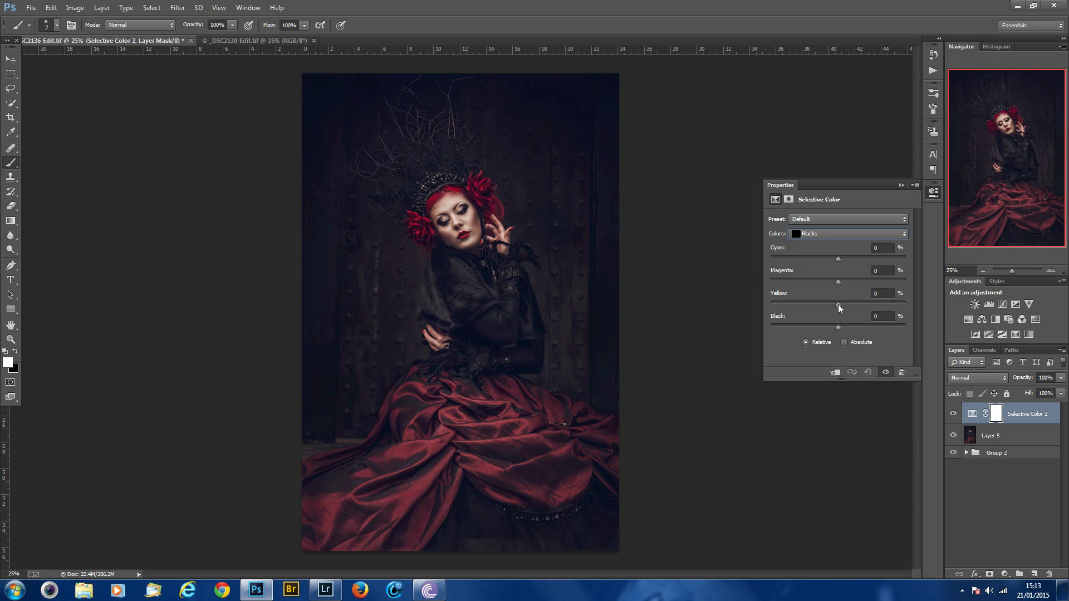
# - Settle the Blacks at Yellow -8% with Cyan, Magenta and Black at 0%, then close Properties
pyautogui.moveTo(839, 308); pyautogui.dragTo(836, 308)
pyautogui.moveTo(841, 307); pyautogui.dragTo(802, 306)
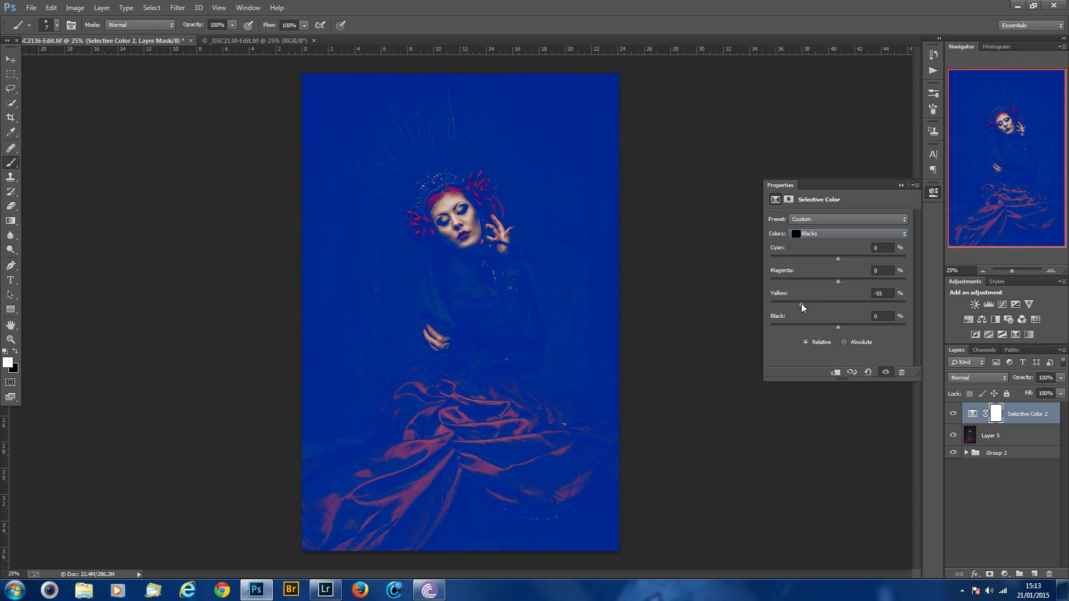
pyautogui.moveTo(802, 307); pyautogui.dragTo(834, 306)
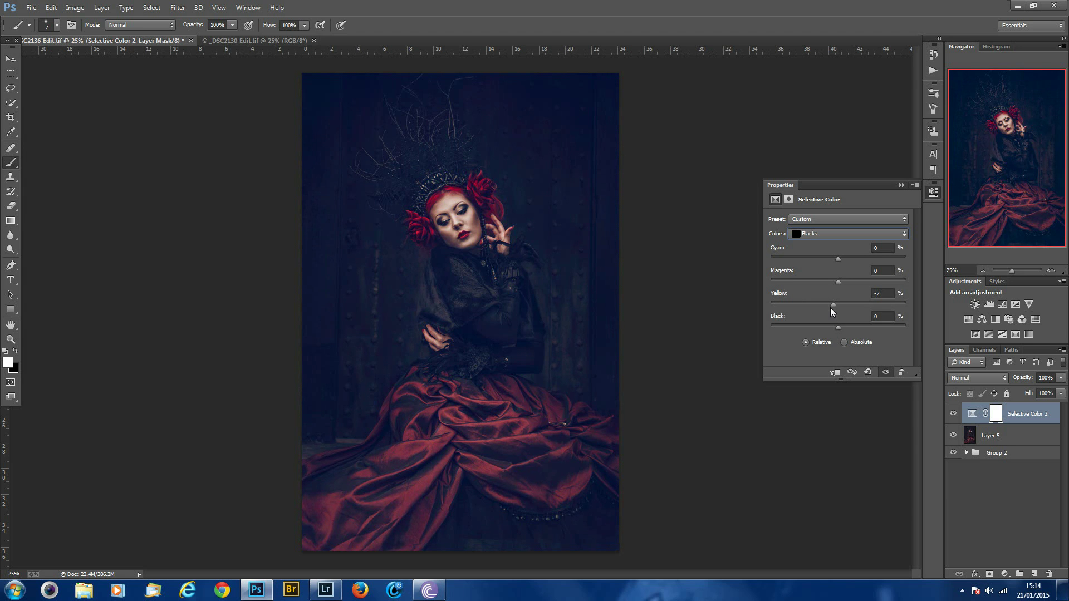
pyautogui.moveTo(834, 305); pyautogui.dragTo(834, 305)
pyautogui.moveTo(836, 327); pyautogui.dragTo(841, 330)
pyautogui.moveTo(835, 311); pyautogui.dragTo(838, 310)
pyautogui.moveTo(837, 258); pyautogui.dragTo(836, 285)
pyautogui.moveTo(836, 285); pyautogui.dragTo(838, 285)
pyautogui.moveTo(838, 309); pyautogui.dragTo(834, 310)
pyautogui.moveTo(833, 309); pyautogui.dragTo(833, 310)
pyautogui.click(900, 185)
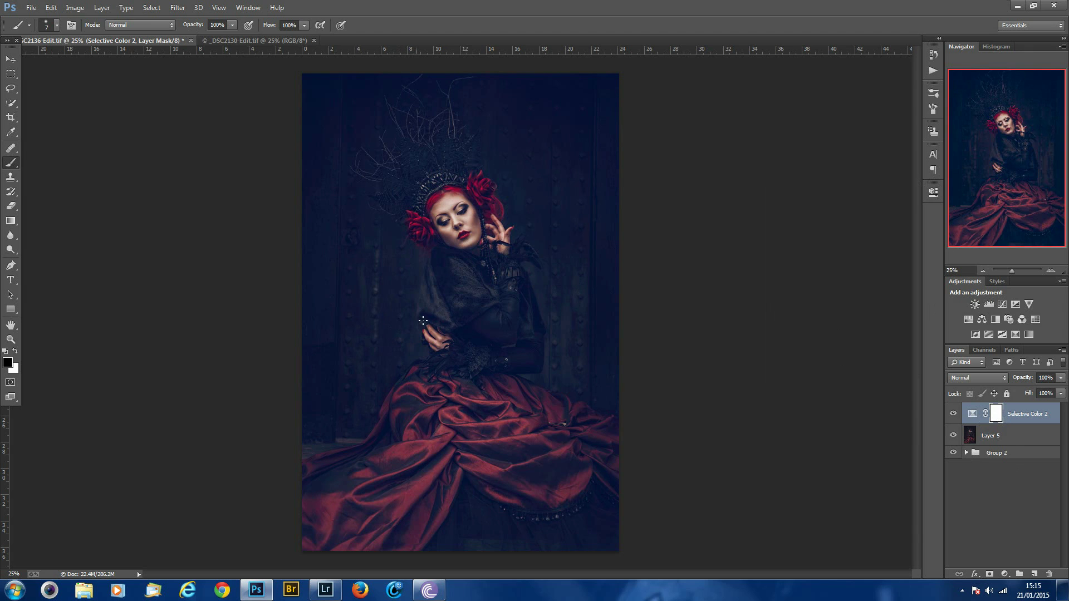
# - Paint the Selective Color 2 mask over the red dress with a large black brush at about 19% opacity
pyautogui.press(']')
pyautogui.press(']')
pyautogui.press(']')
pyautogui.press(']')
pyautogui.press(']')
pyautogui.press(']')
pyautogui.press(']')
pyautogui.press(']')
pyautogui.press(']')
pyautogui.click(232, 25)
pyautogui.moveTo(190, 36); pyautogui.dragTo(179, 39)
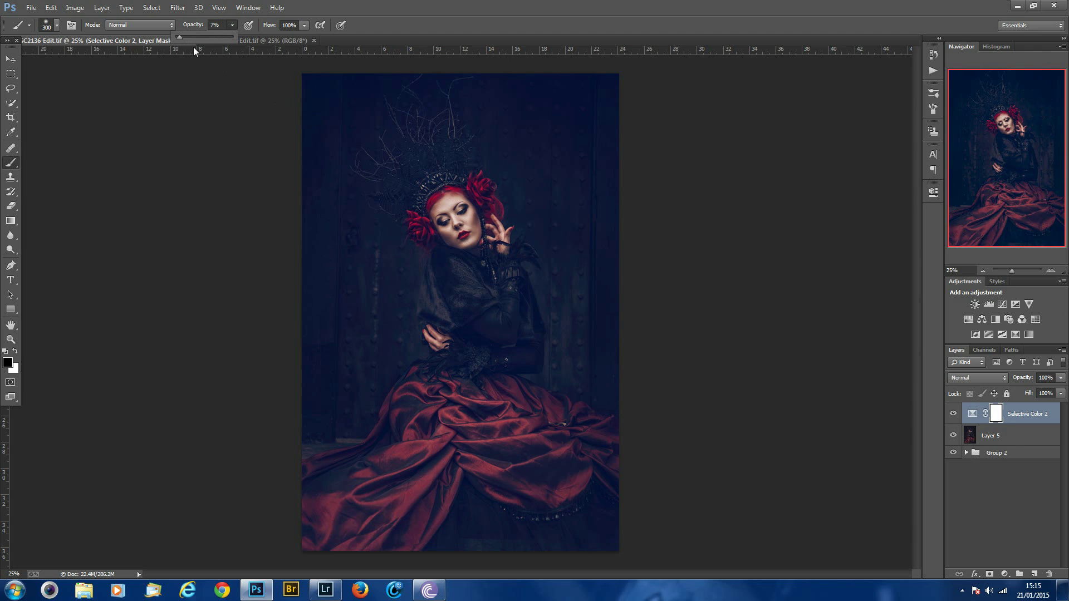
pyautogui.press(']')
pyautogui.press(']')
pyautogui.press(']')
pyautogui.press(']')
pyautogui.press(']')
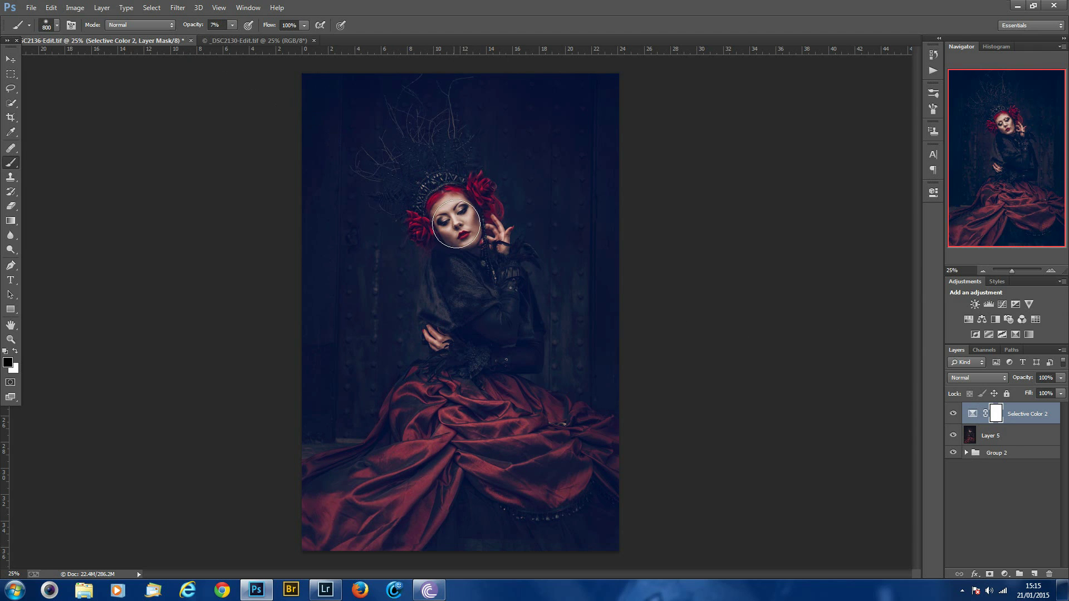
pyautogui.moveTo(439, 402)
pyautogui.mouseDown()
pyautogui.moveTo(471, 466)
pyautogui.moveTo(513, 441)
pyautogui.mouseUp()
pyautogui.press(']')
pyautogui.click(232, 25)
pyautogui.moveTo(240, 40); pyautogui.dragTo(240, 40)
pyautogui.press(']')
pyautogui.press(']')
pyautogui.press(']')
pyautogui.moveTo(472, 436)
pyautogui.mouseDown()
pyautogui.moveTo(497, 474)
pyautogui.moveTo(543, 466)
pyautogui.moveTo(553, 452)
pyautogui.moveTo(466, 437)
pyautogui.moveTo(496, 443)
pyautogui.mouseUp()
# - Paint the mask over the face, arm and shoulder with a smaller brush, then select Layer 5
pyautogui.press('[')
pyautogui.press('[')
pyautogui.press('[')
pyautogui.press('[')
pyautogui.press('[')
pyautogui.press('[')
pyautogui.press('[')
pyautogui.press('[')
pyautogui.moveTo(455, 228)
pyautogui.mouseDown()
pyautogui.moveTo(458, 214)
pyautogui.moveTo(461, 251)
pyautogui.mouseUp()
pyautogui.moveTo(506, 341)
pyautogui.mouseDown()
pyautogui.moveTo(468, 362)
pyautogui.moveTo(445, 295)
pyautogui.moveTo(444, 361)
pyautogui.moveTo(444, 282)
pyautogui.moveTo(453, 358)
pyautogui.moveTo(380, 445)
pyautogui.mouseUp()
pyautogui.press(']')
pyautogui.press(']')
pyautogui.press(']')
pyautogui.press('[')
pyautogui.press('[')
pyautogui.press('[')
pyautogui.press('[')
pyautogui.press('[')
pyautogui.press('[')
pyautogui.press(']')
pyautogui.press('[')
pyautogui.press('[')
pyautogui.press('[')
pyautogui.press(']')
pyautogui.press(']')
pyautogui.press(']')
pyautogui.press(']')
pyautogui.click(233, 25)
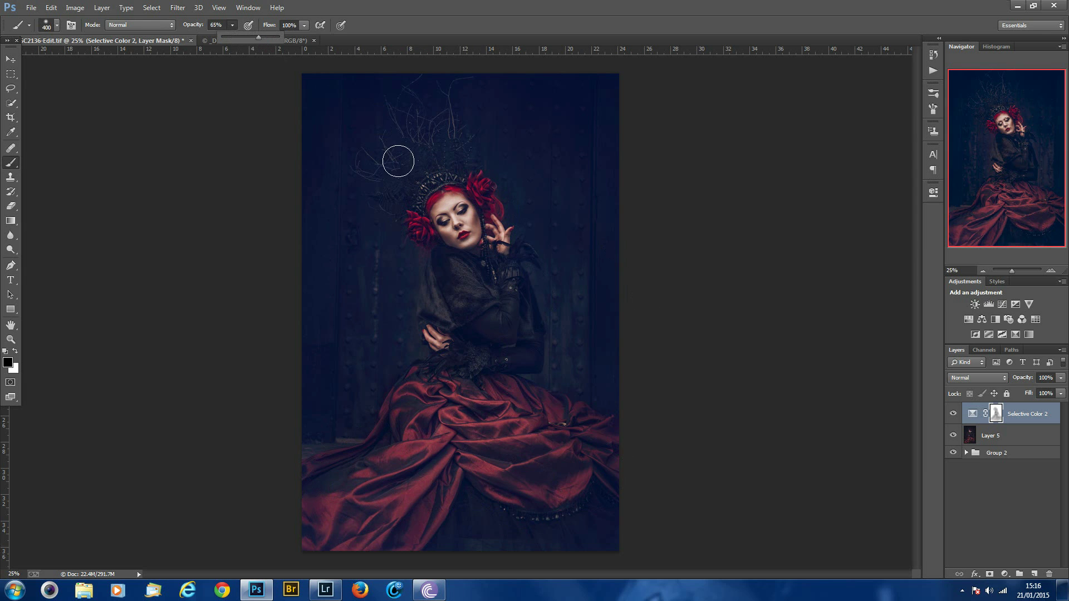
pyautogui.press(']')
pyautogui.press(']')
pyautogui.press(']')
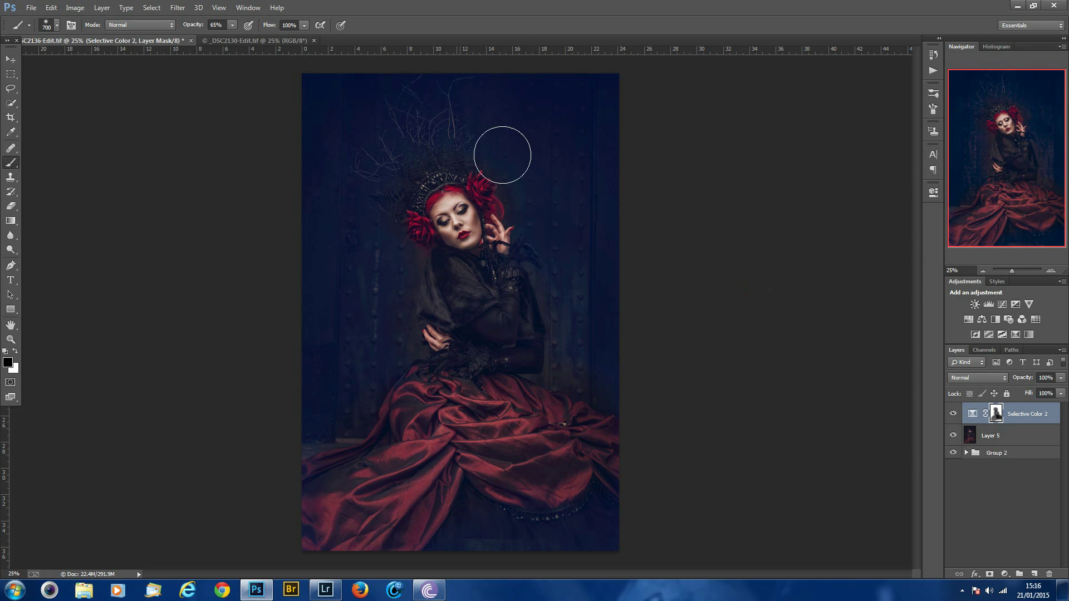
pyautogui.click(972, 436)
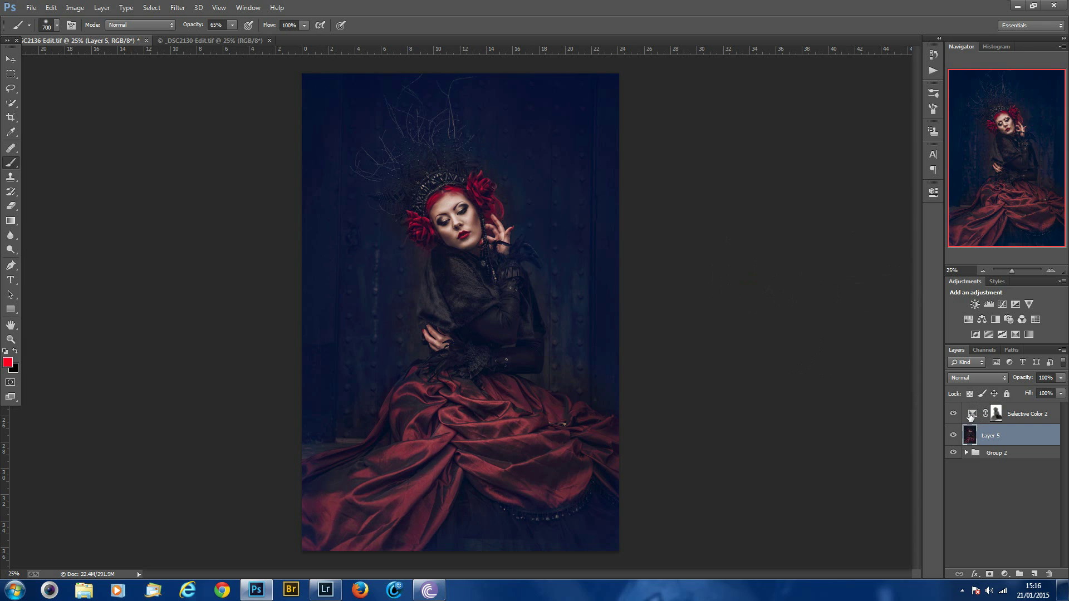
# - On _DSC2130-Edit.tif, adjust the Cyan slider in the Whites range of Selective Color 1
pyautogui.click(239, 40)
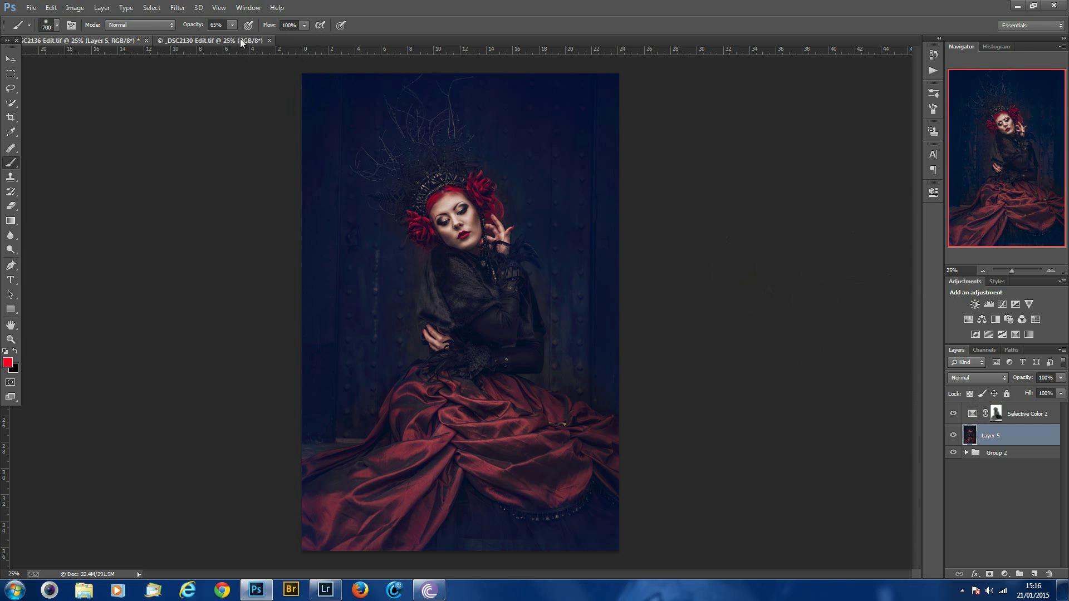
pyautogui.click(1015, 334)
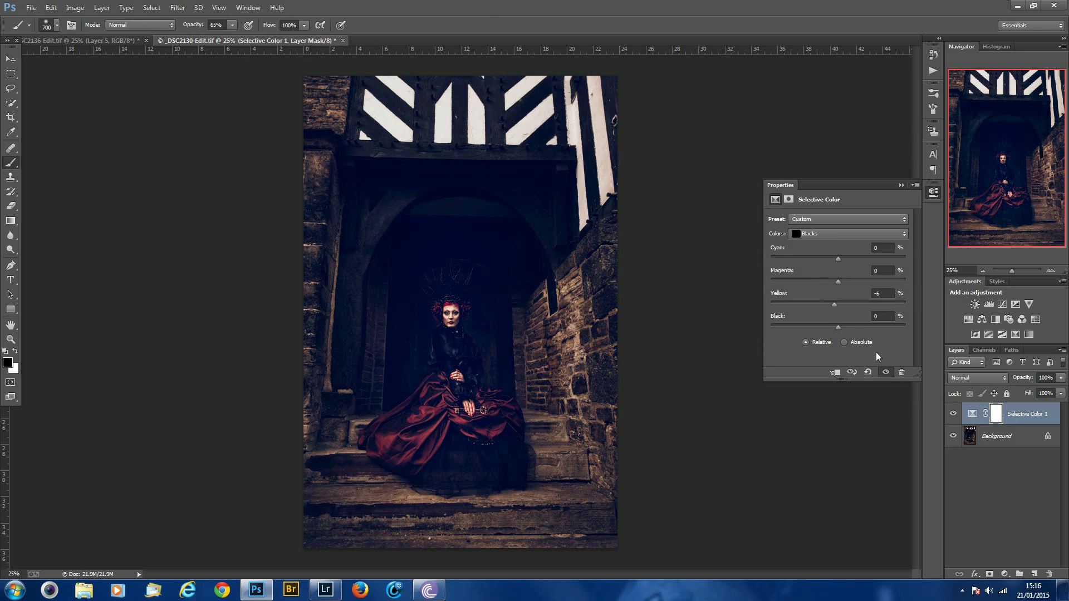
pyautogui.click(901, 185)
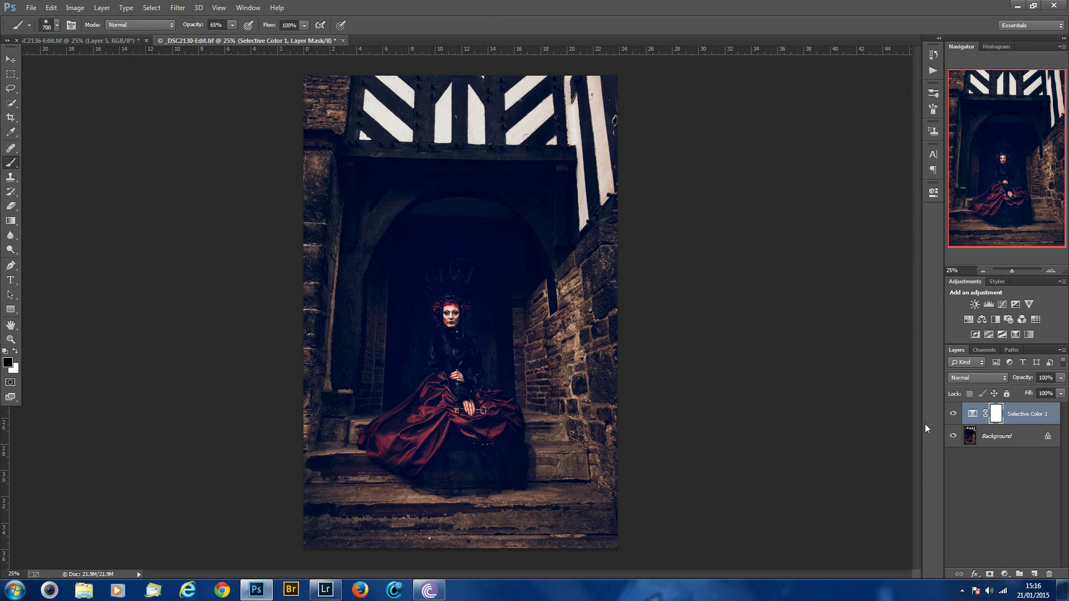
pyautogui.click(977, 415)
pyautogui.doubleClick(975, 415)
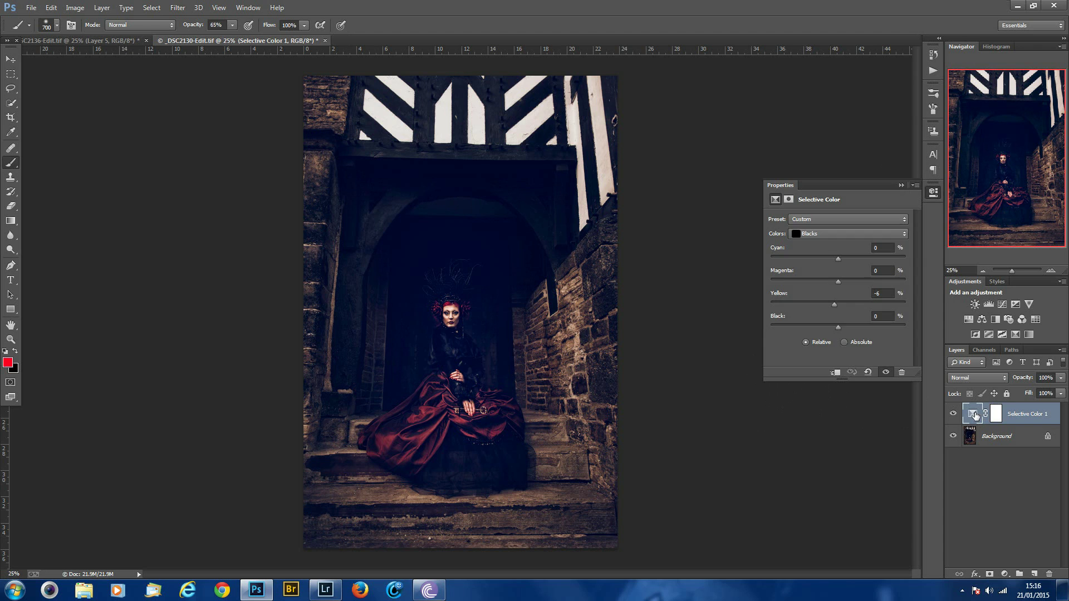
pyautogui.click(860, 234)
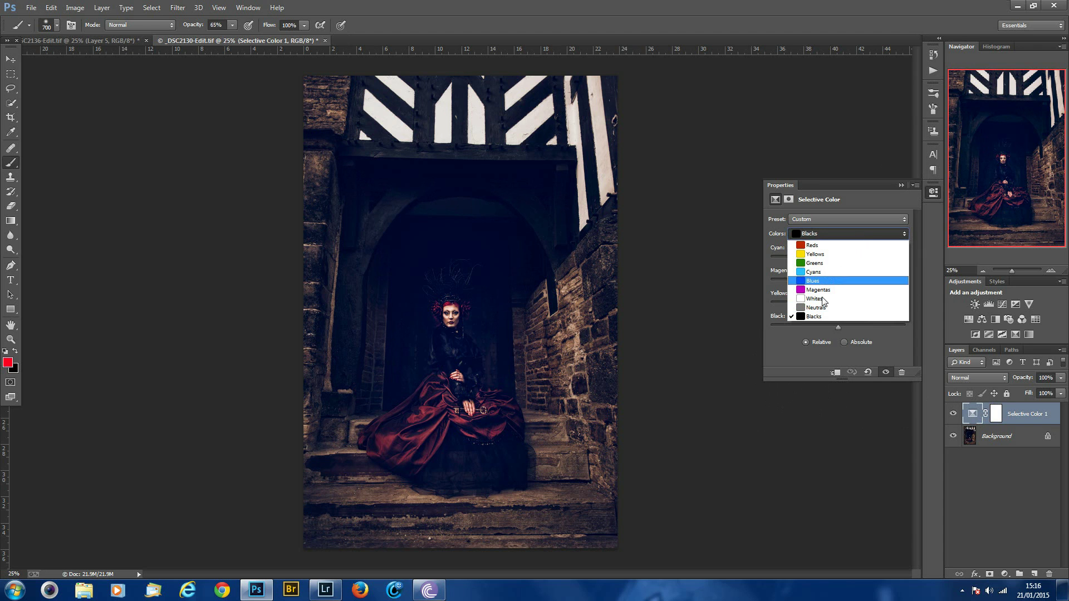
pyautogui.click(827, 298)
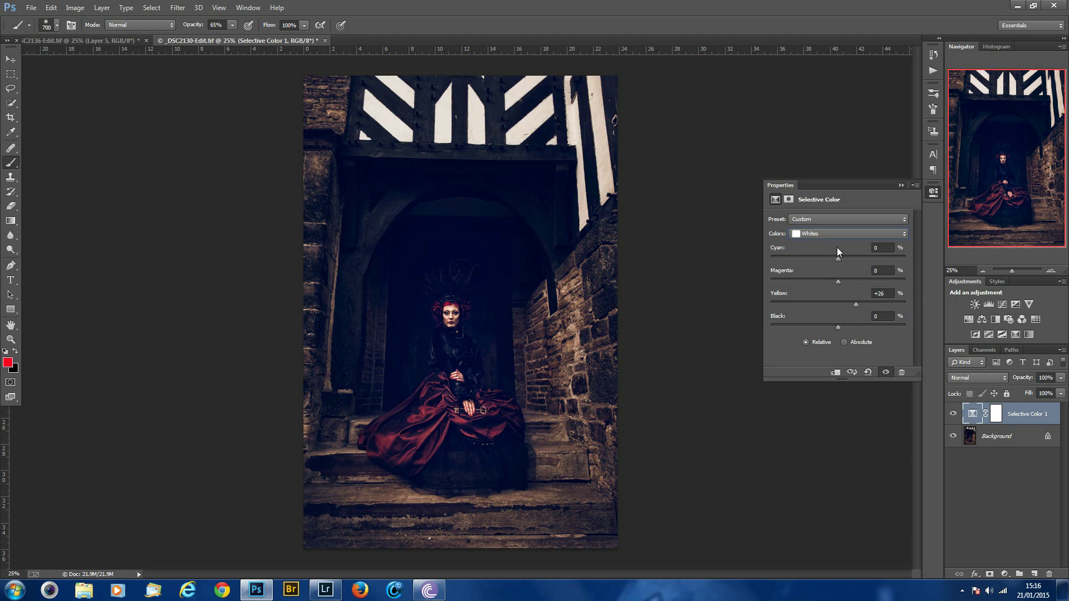
pyautogui.moveTo(804, 259)
pyautogui.mouseDown()
pyautogui.moveTo(884, 269)
pyautogui.moveTo(817, 267)
pyautogui.mouseUp()
pyautogui.click(902, 186)
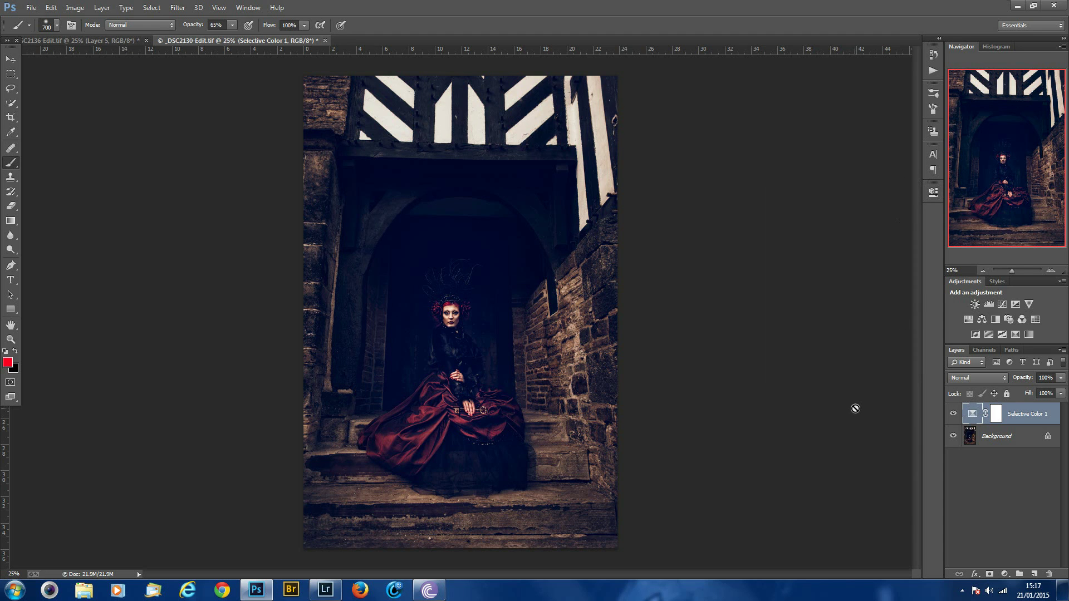